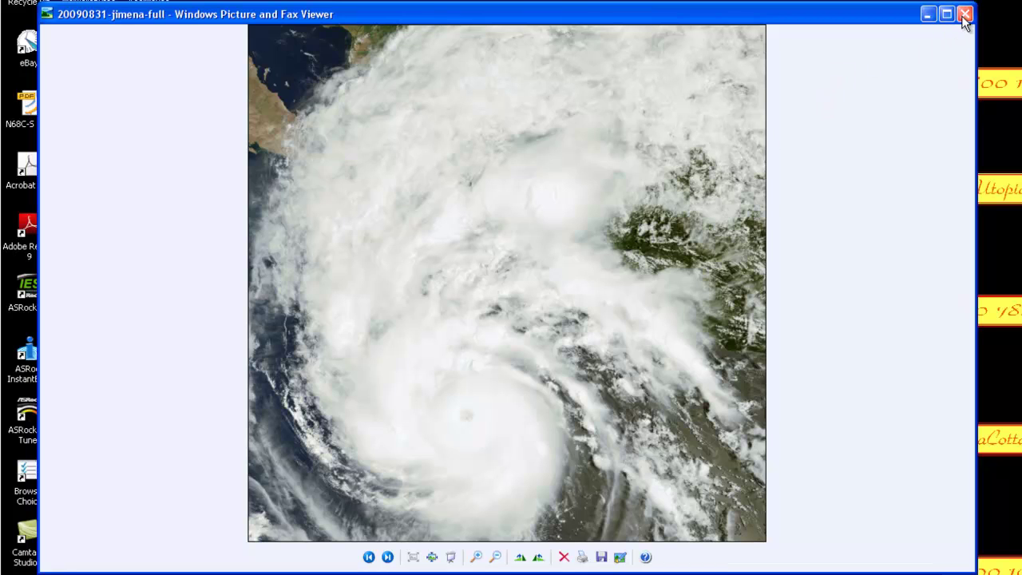
Step: Close the hurricane preview and preview the Black_Sea_Nasa_May_25_2004 image
left_click(965, 14)
left_click(453, 390)
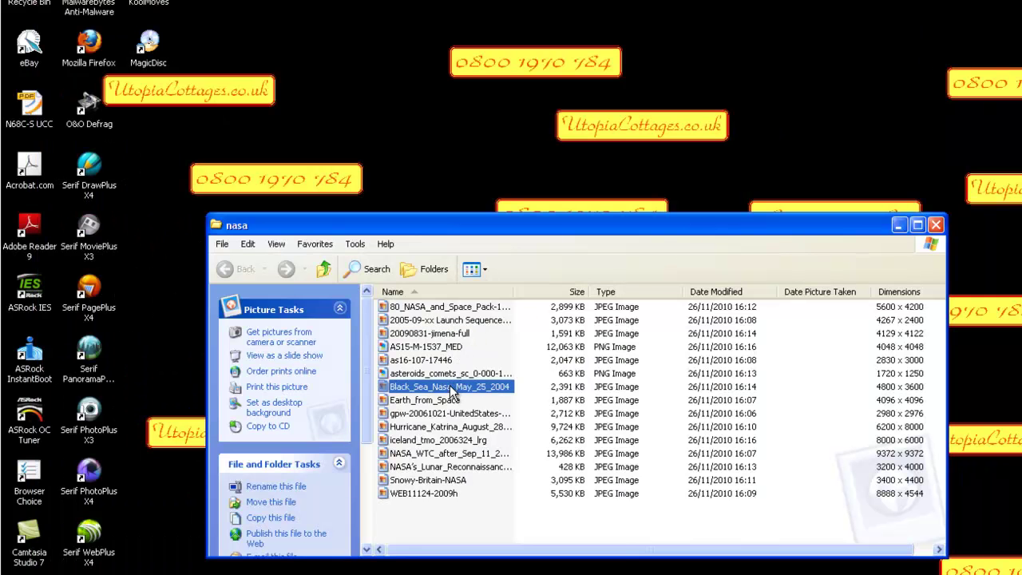
right_click(451, 390)
left_click(473, 396)
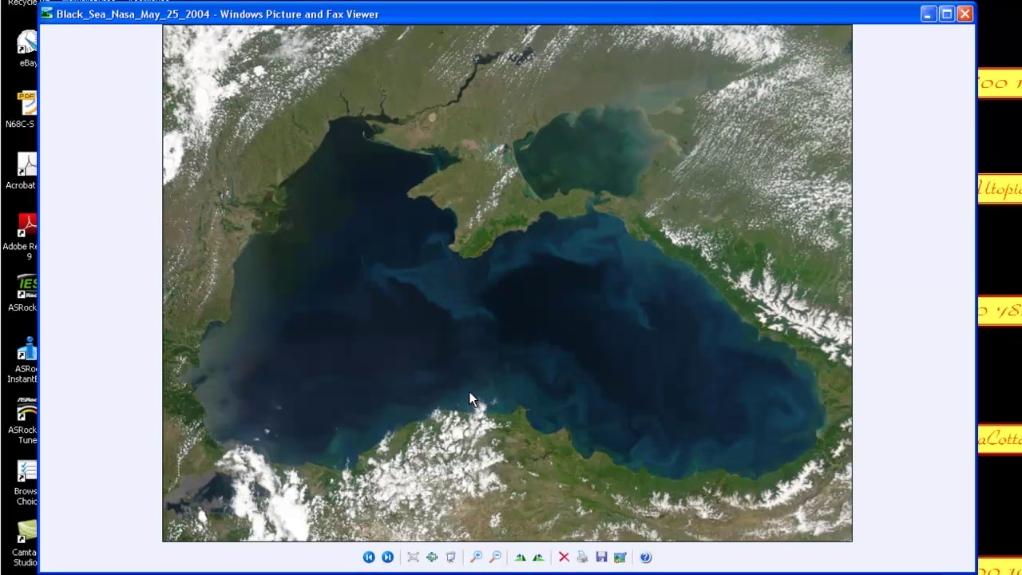
left_click(965, 14)
Step: Preview the Snowy-Britain-NASA and AS15-M-1537_MED lunar images, closing each viewer afterwards
left_click(451, 480)
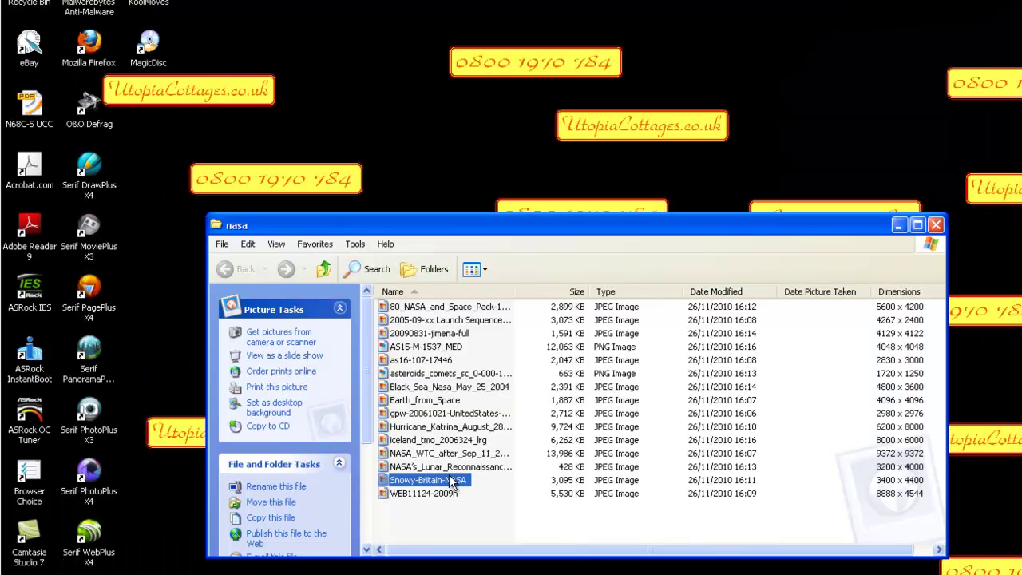
right_click(453, 479)
left_click(478, 487)
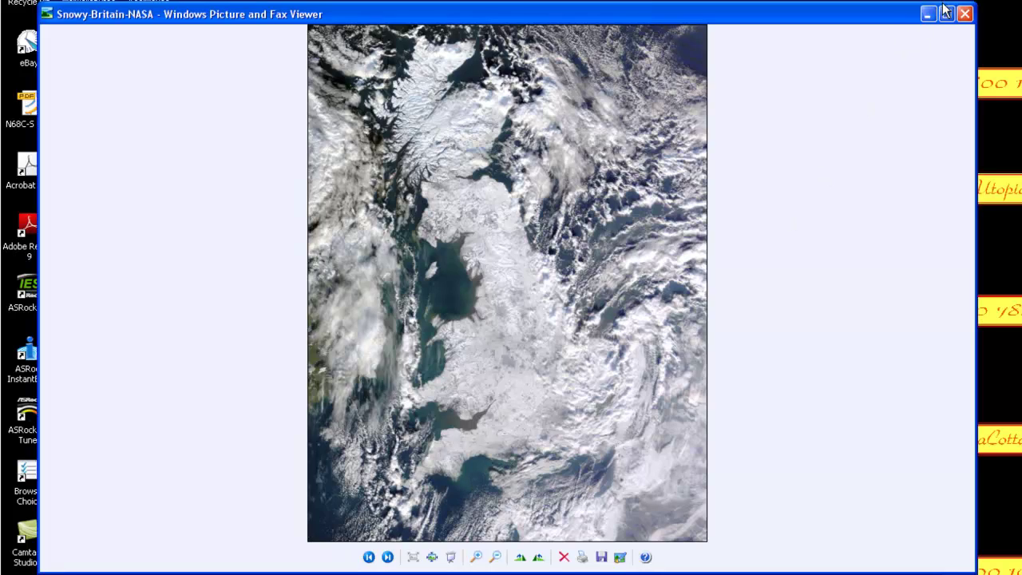
left_click(964, 15)
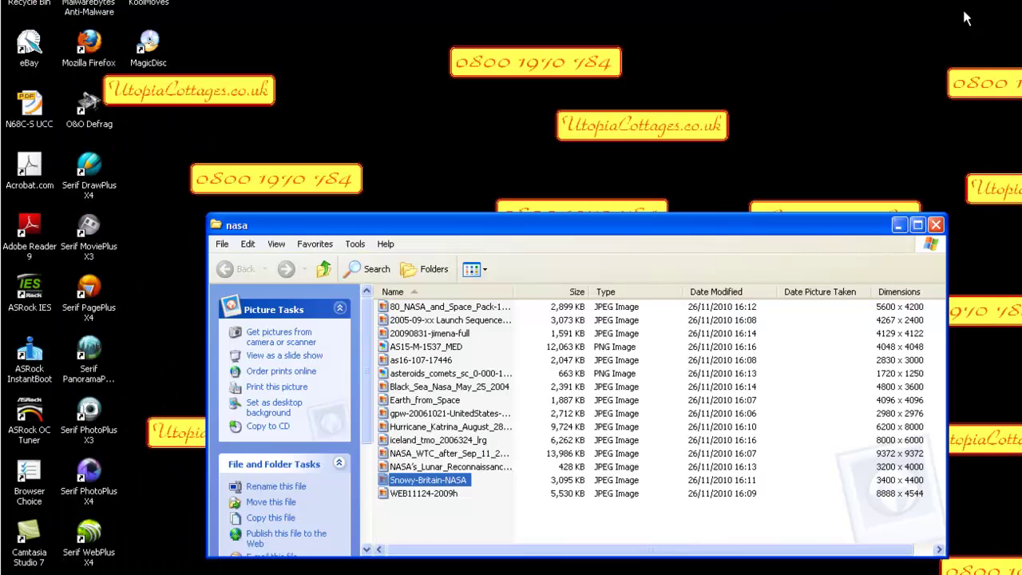
left_click(447, 348)
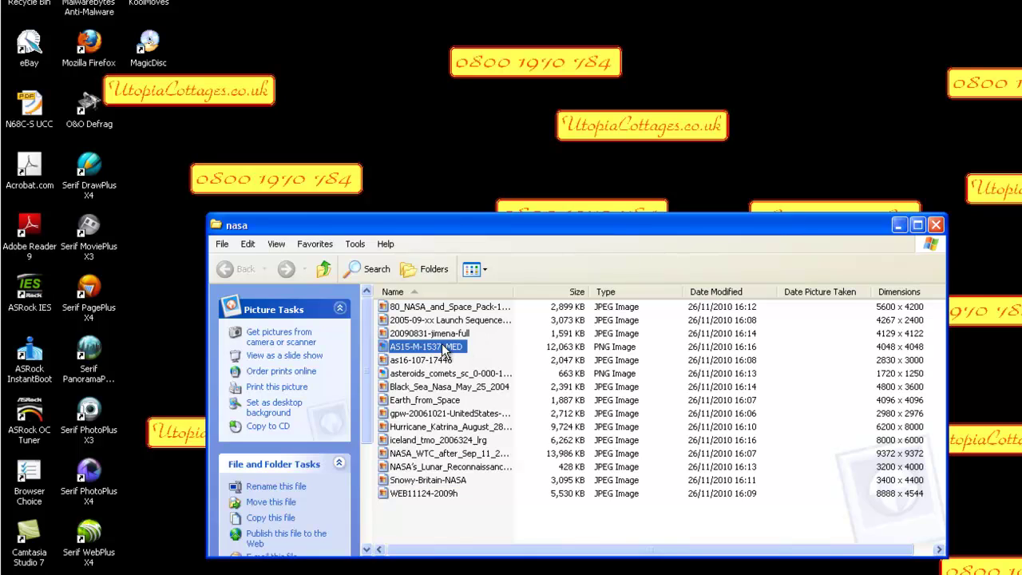
right_click(444, 348)
left_click(459, 352)
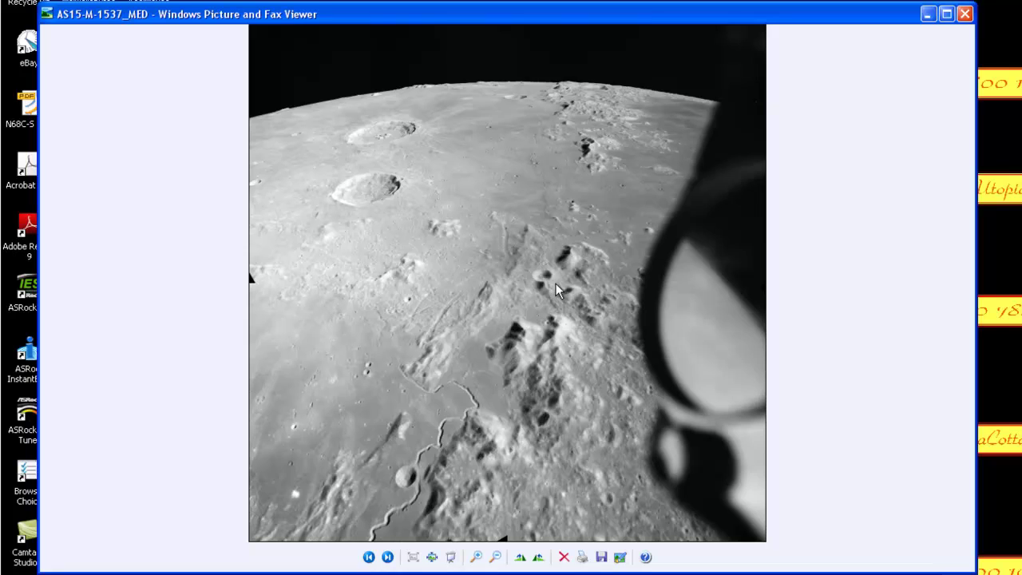
left_click(965, 15)
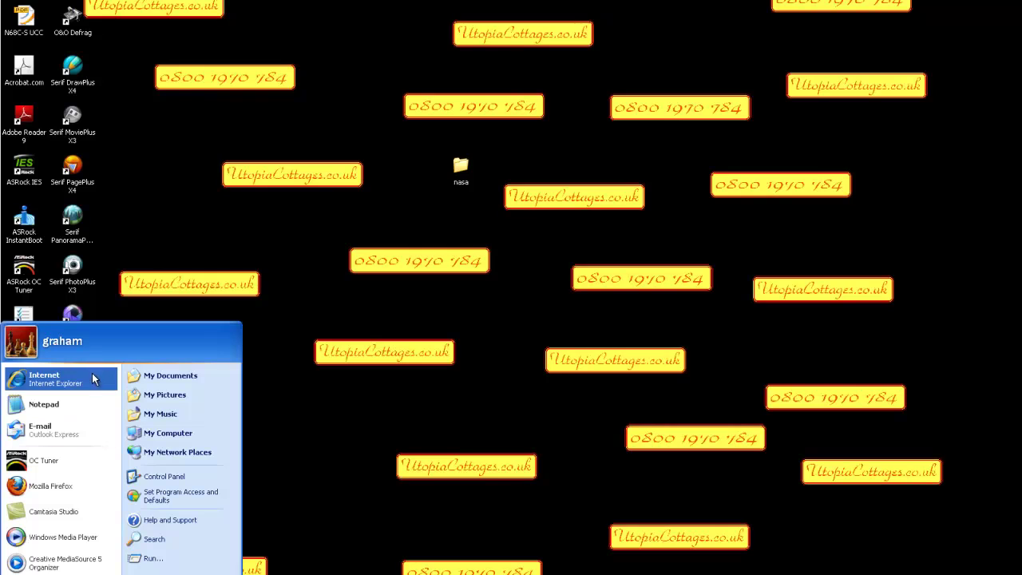
Step: Launch Internet Explorer to its home page and enlarge the window
left_click(92, 379)
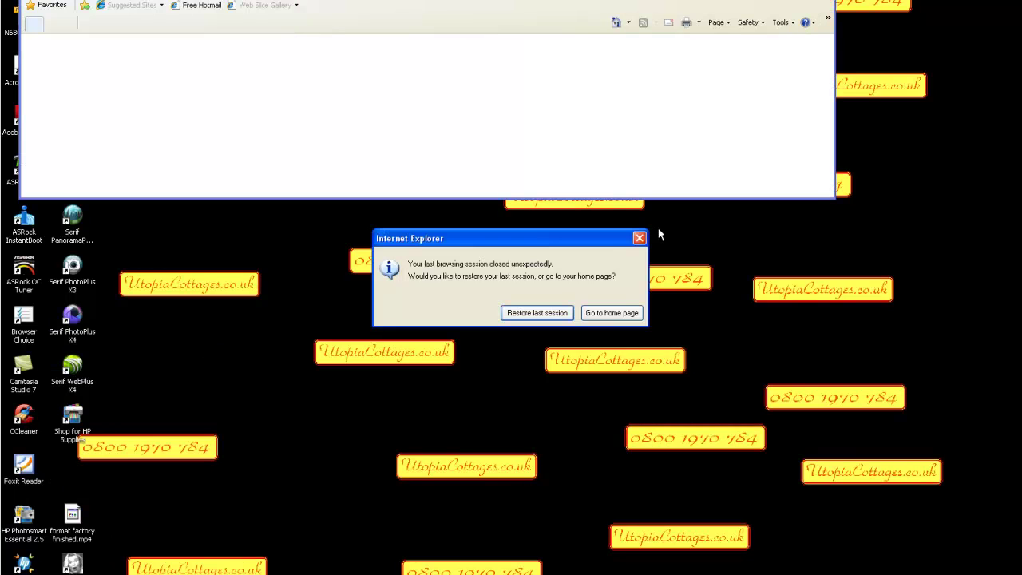
left_click(608, 314)
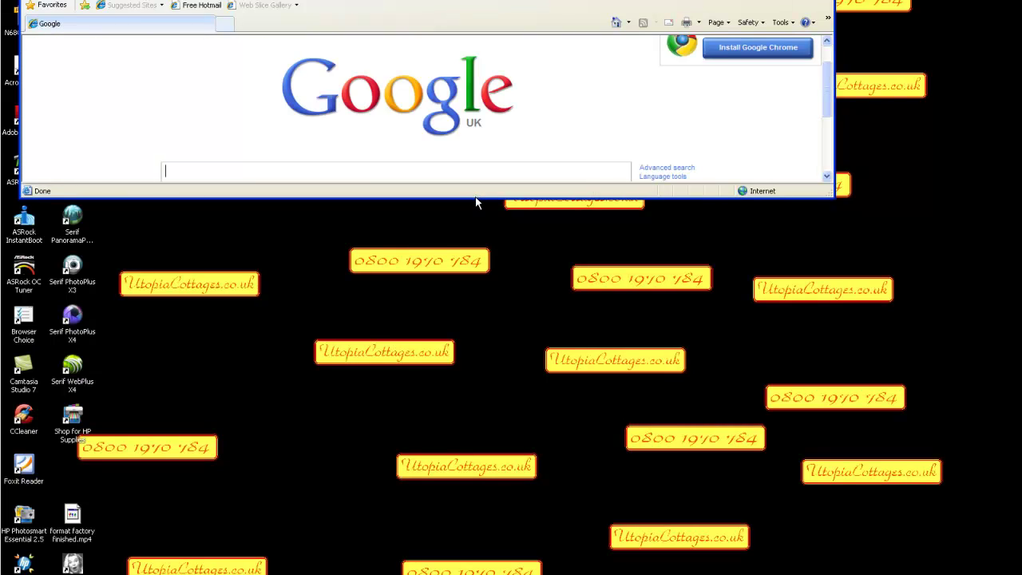
left_click_drag(473, 197, 482, 516)
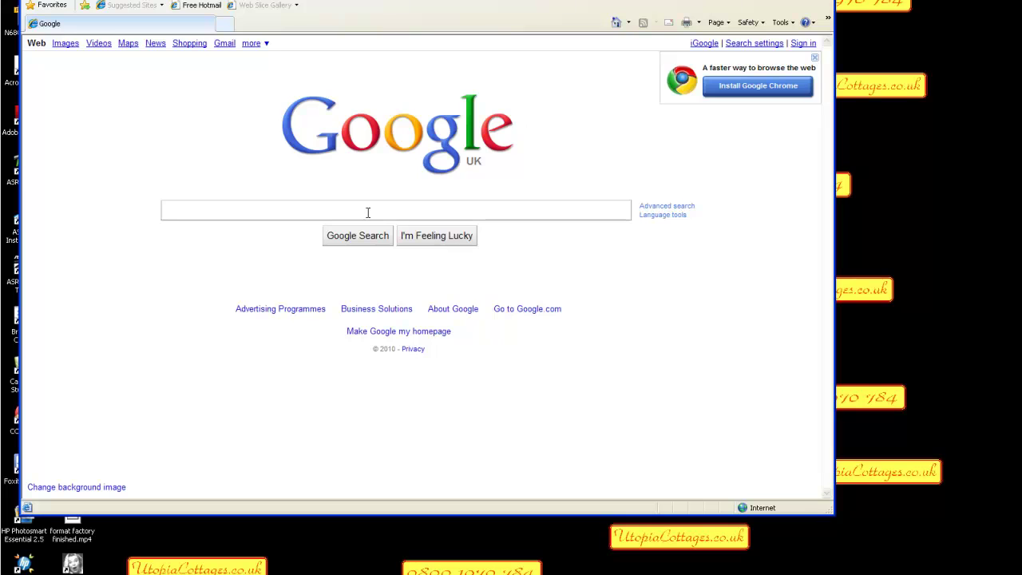
Step: Search Google for 'format factory' and open the Softonic Format Factory download result
left_click(368, 210)
type("format")
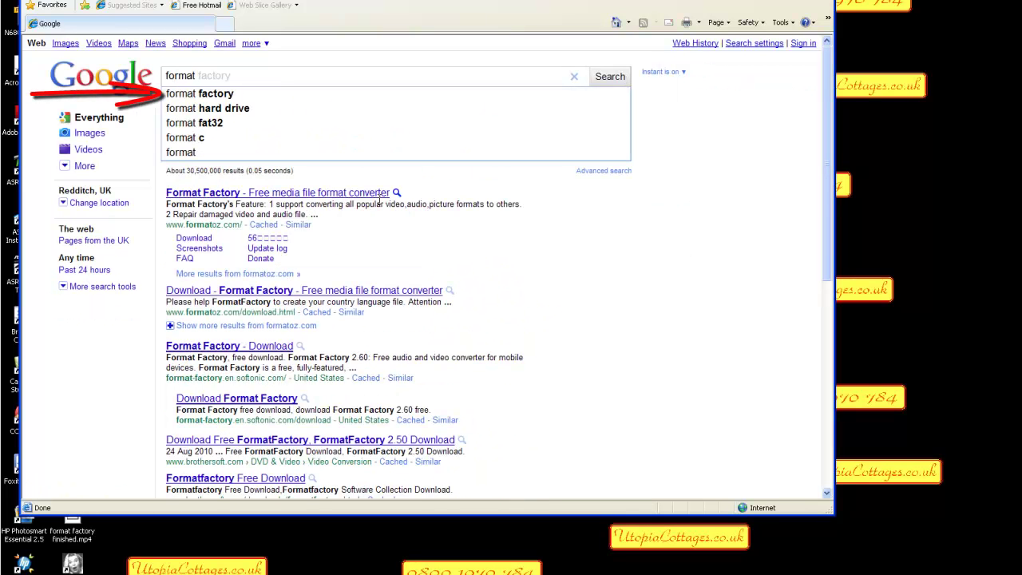
left_click(235, 92)
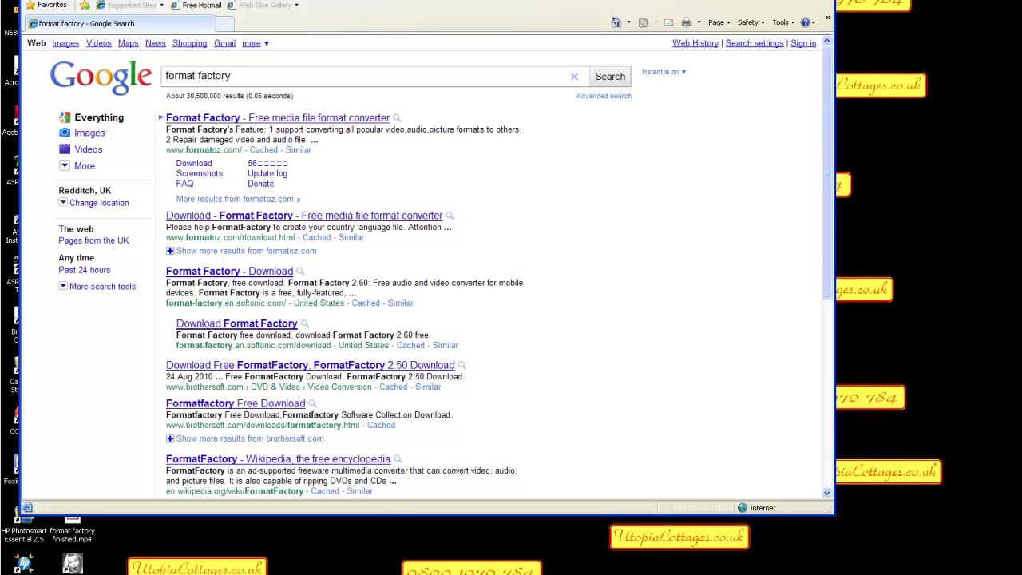
key("F11")
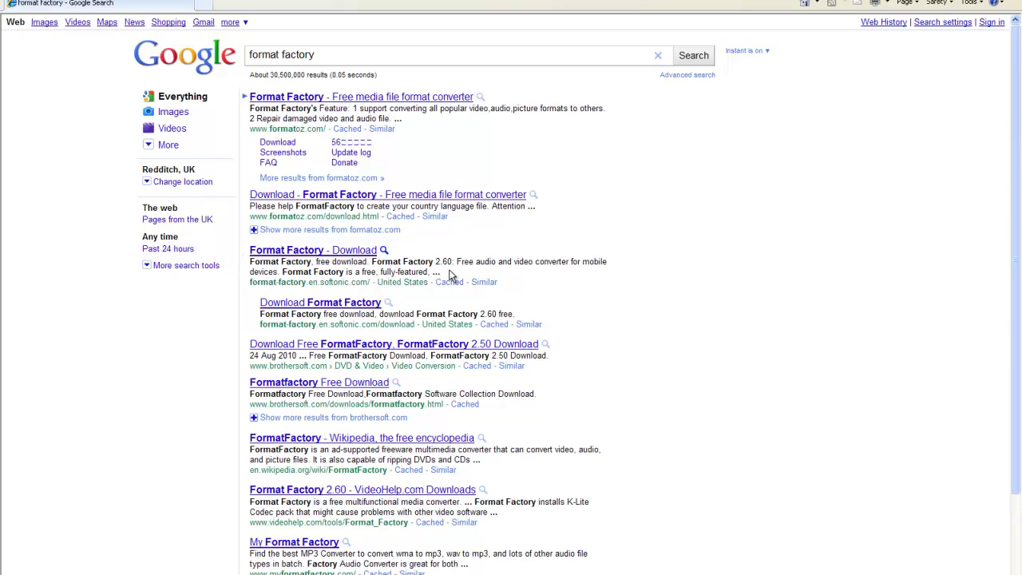
left_click(368, 220)
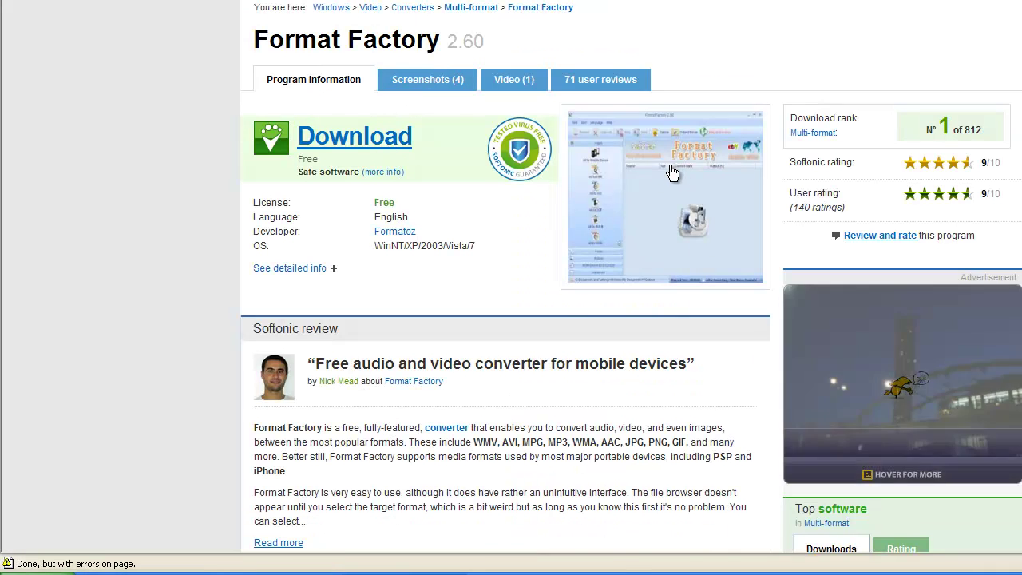
Step: Free-download the Format Factory 2.60 installer from Softonic and run it past the security warnings
left_click(349, 142)
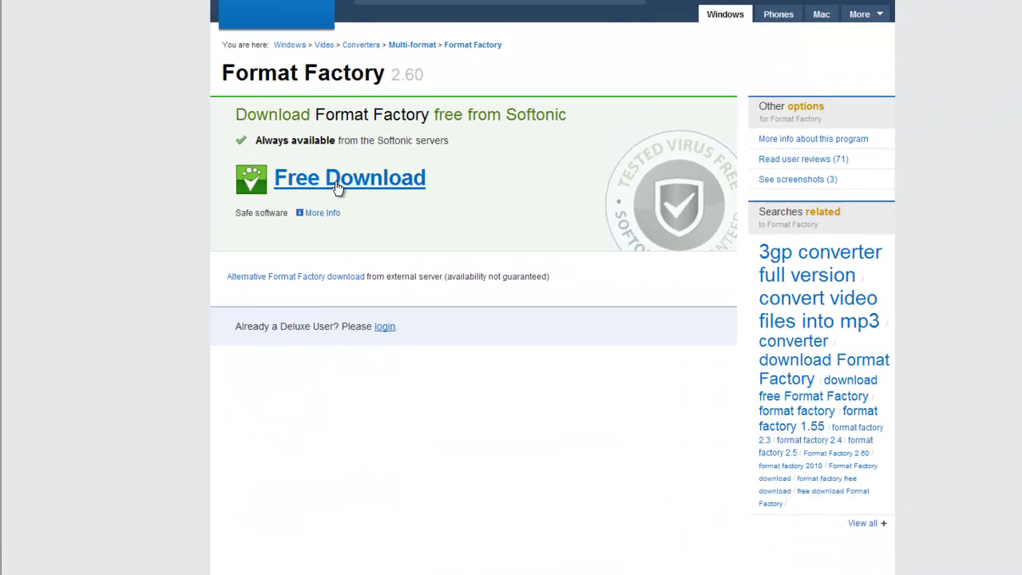
left_click(337, 187)
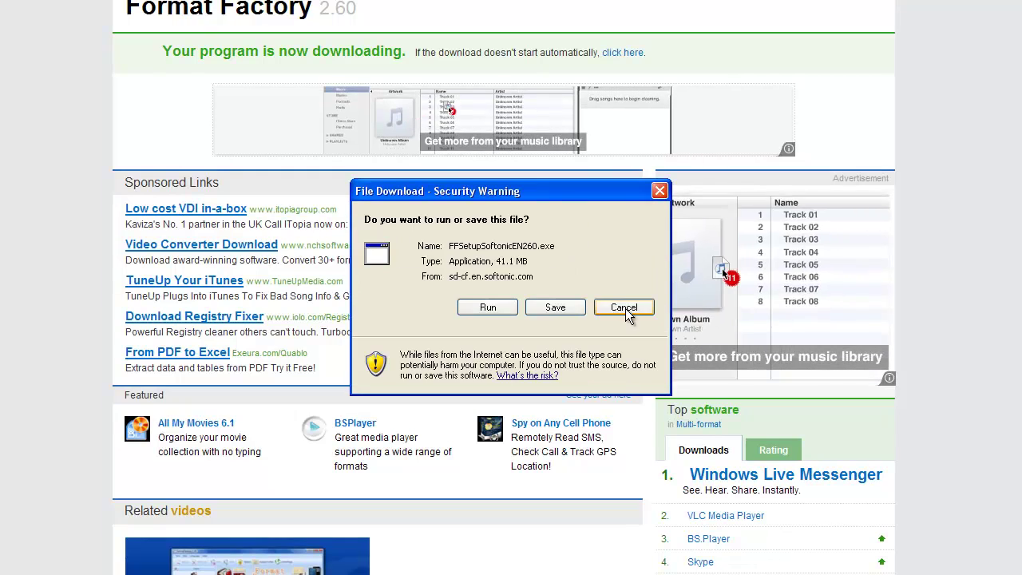
left_click(502, 309)
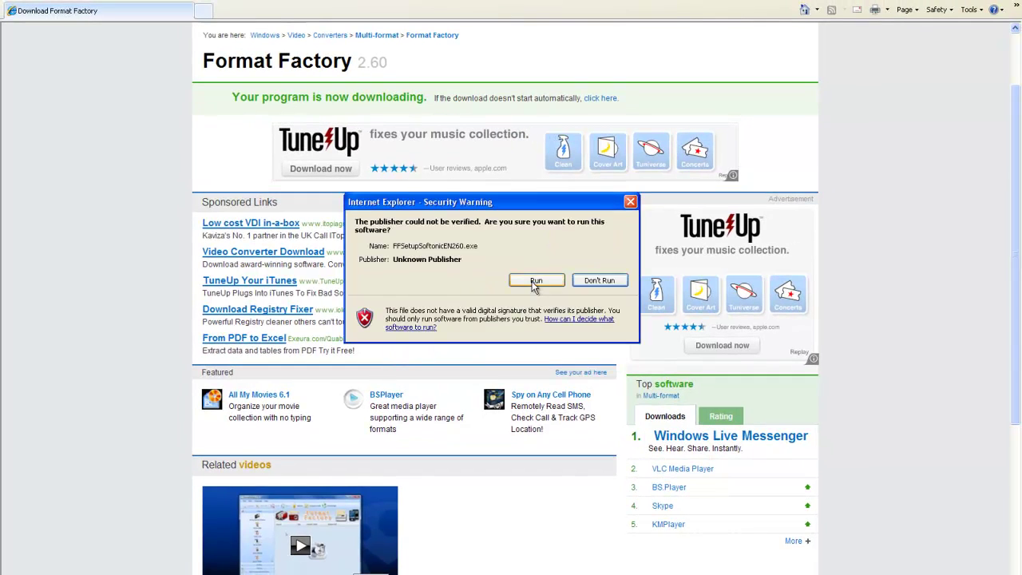
left_click(531, 280)
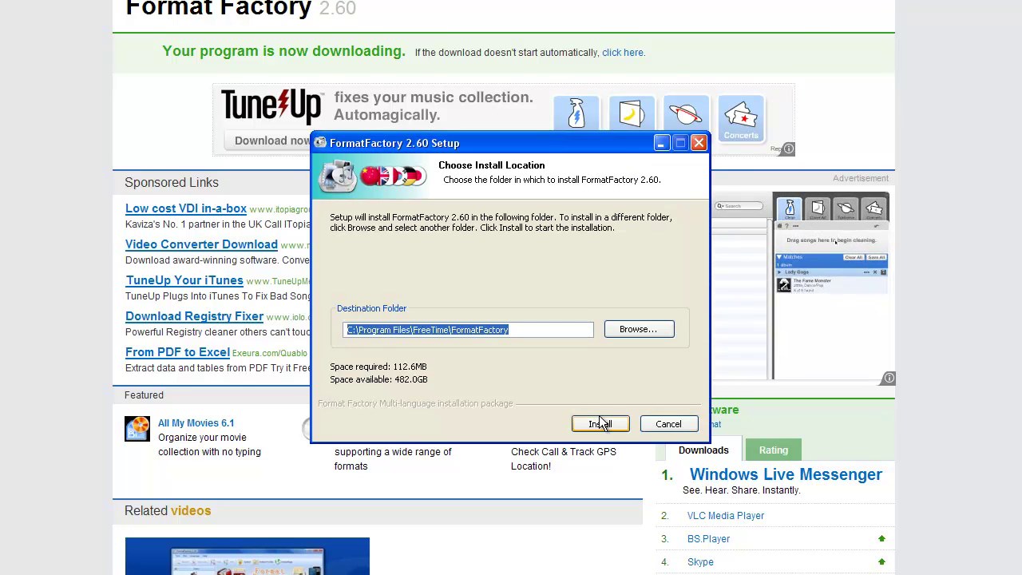
Step: Install FormatFactory 2.60 to C:\Program Files\FreeTime\FormatFactory and launch it
left_click(601, 425)
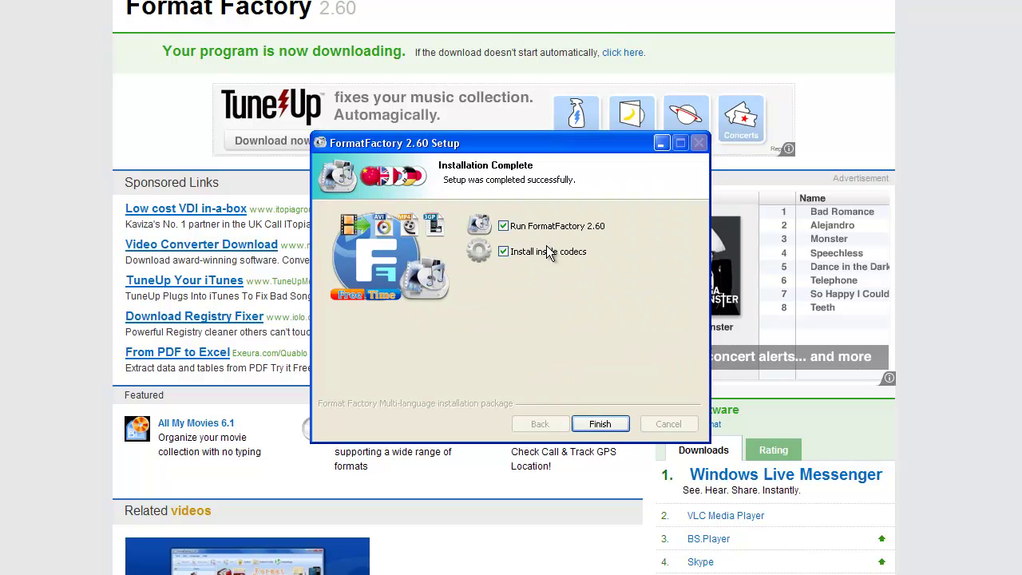
left_click(600, 423)
left_click(673, 454)
left_click(673, 454)
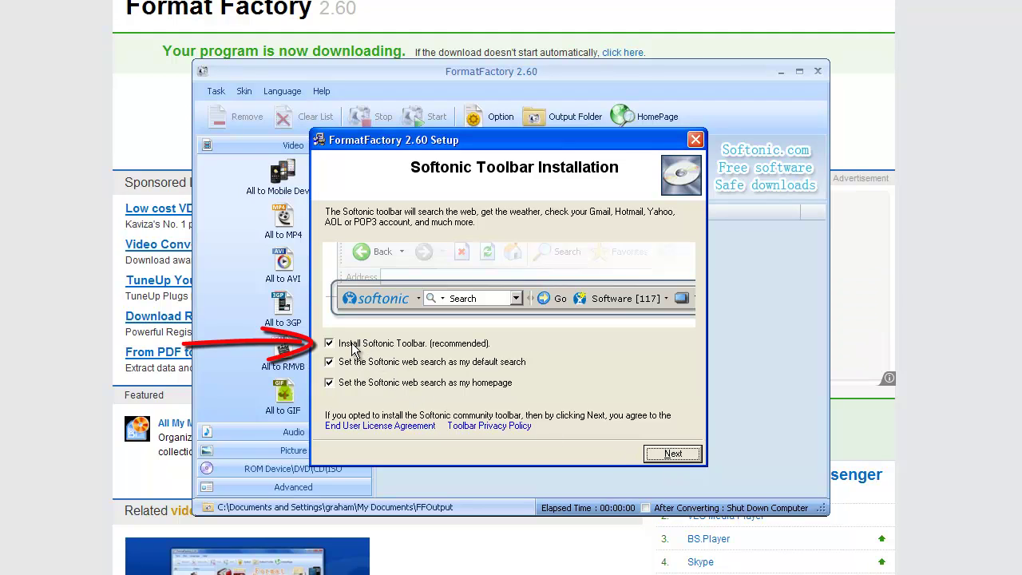
Step: Decline the Softonic Toolbar offer and finish setup
left_click(355, 347)
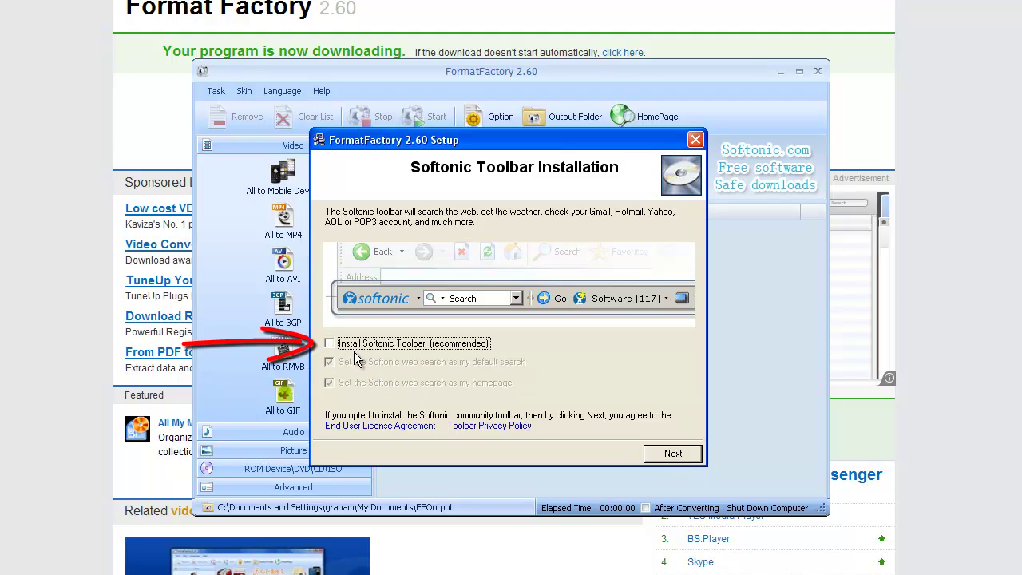
left_click(673, 454)
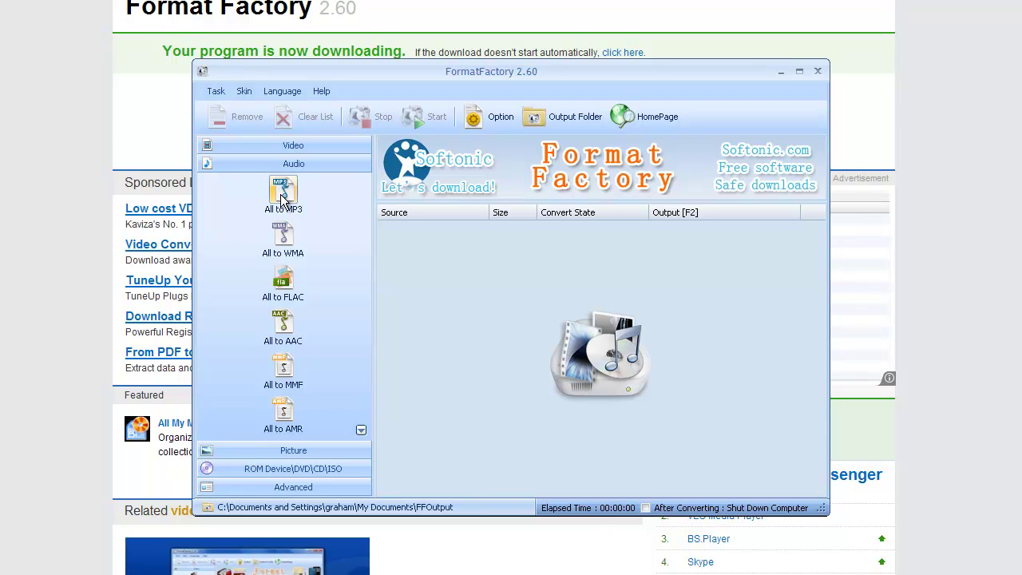
Step: Create a Picture > All to JPG task with the 'Max Width 640 Max Height 480' output preset
left_click(290, 452)
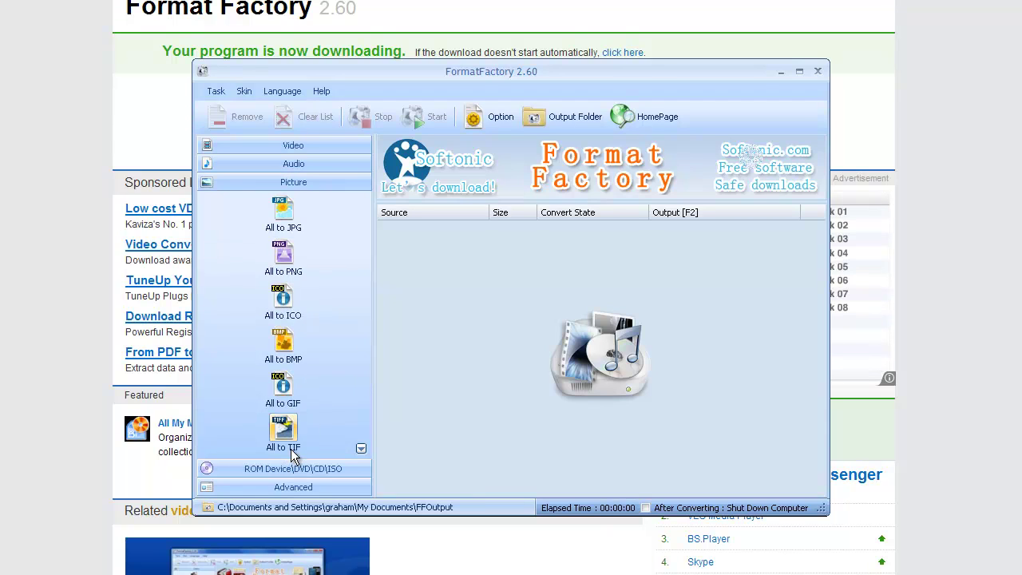
left_click(283, 214)
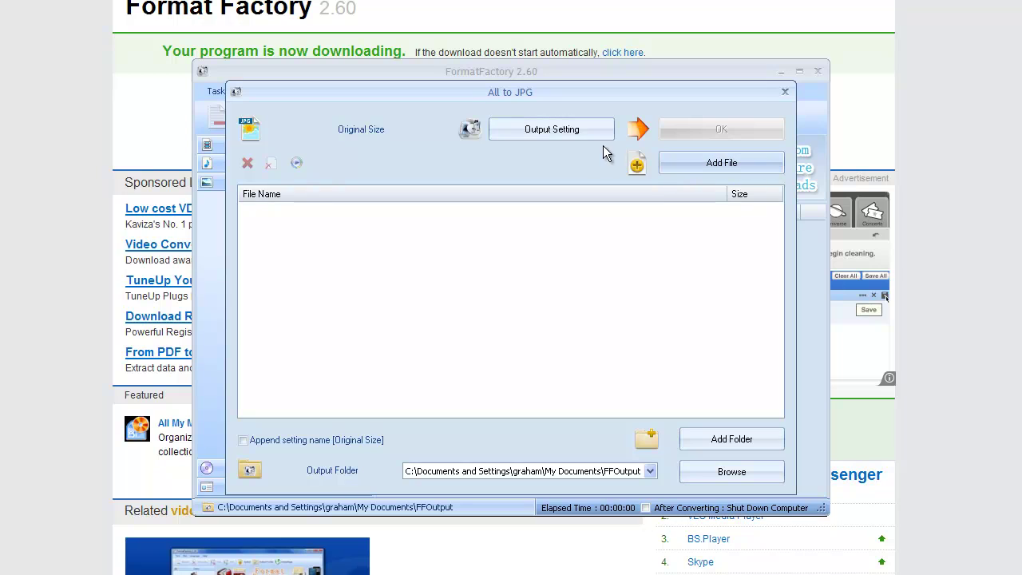
left_click(565, 129)
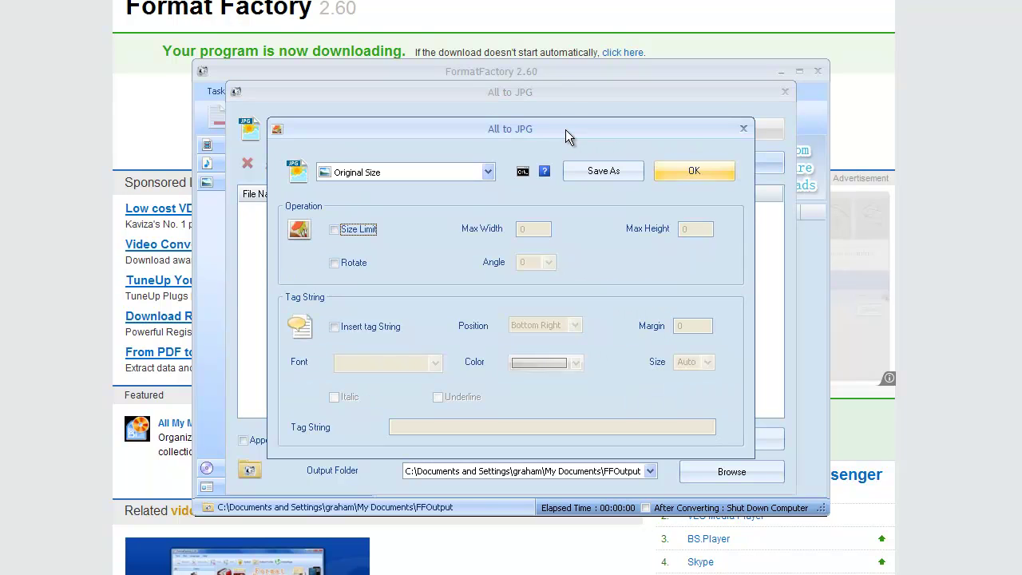
left_click(488, 174)
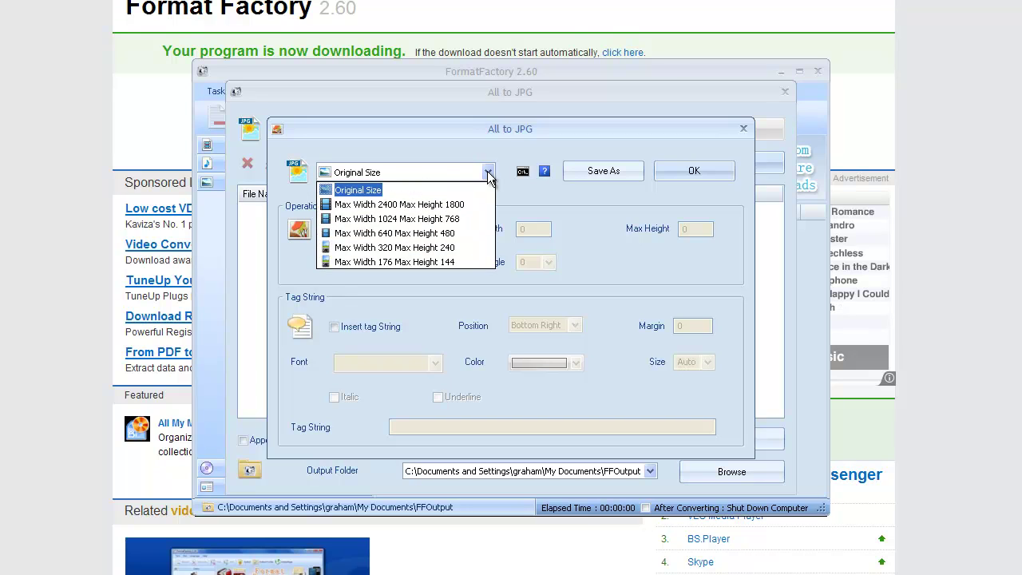
left_click(439, 233)
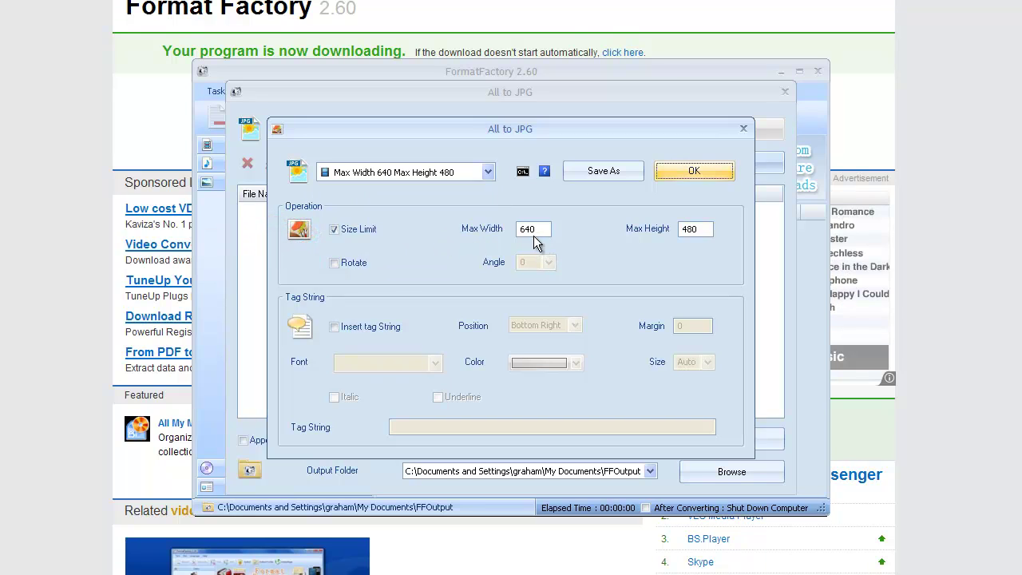
left_click(707, 169)
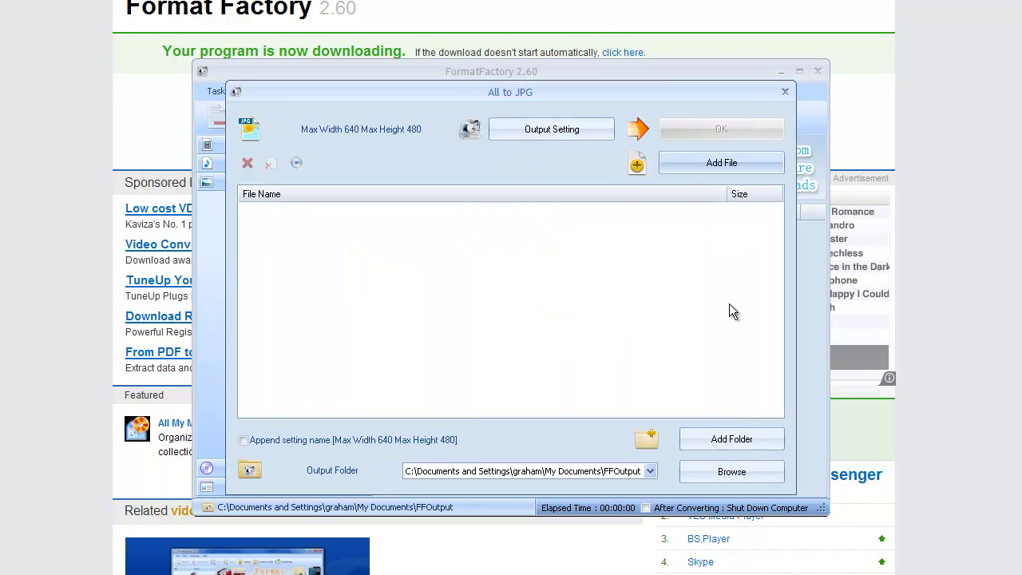
Step: Add all 15 images from the Desktop\nasa folder to the All to JPG list
left_click(746, 443)
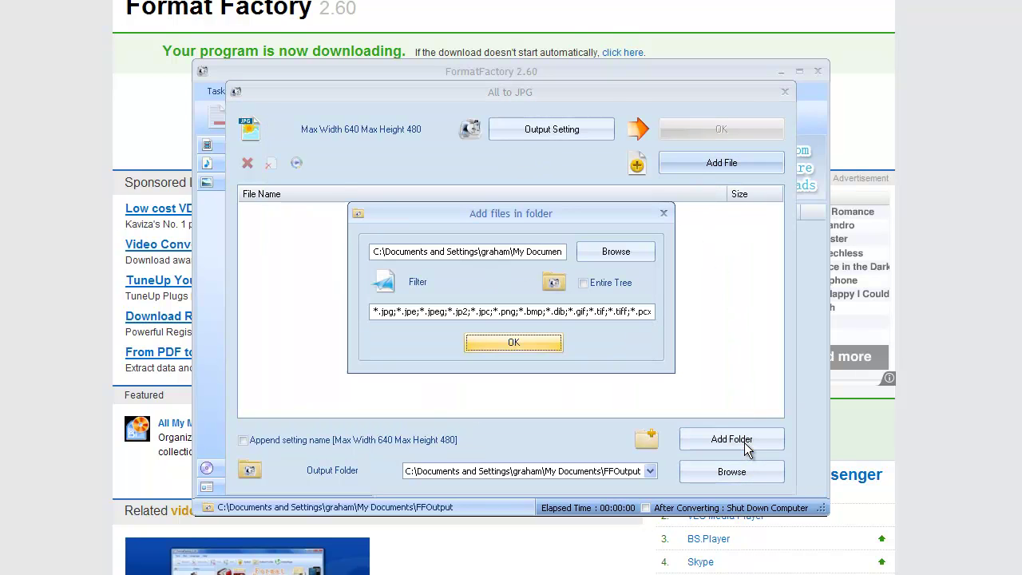
left_click(604, 251)
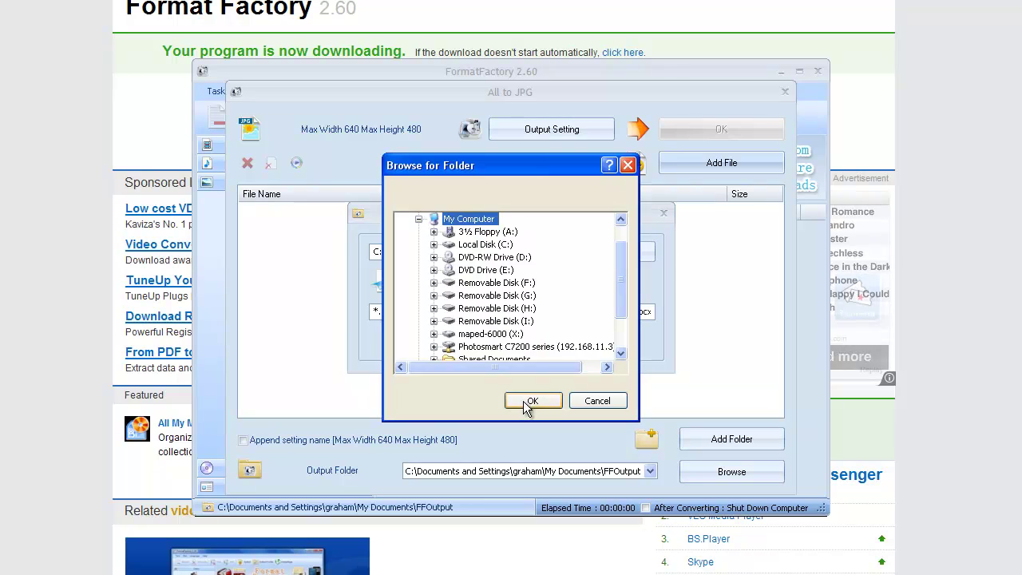
left_click(621, 236)
left_click_drag(620, 240, 607, 315)
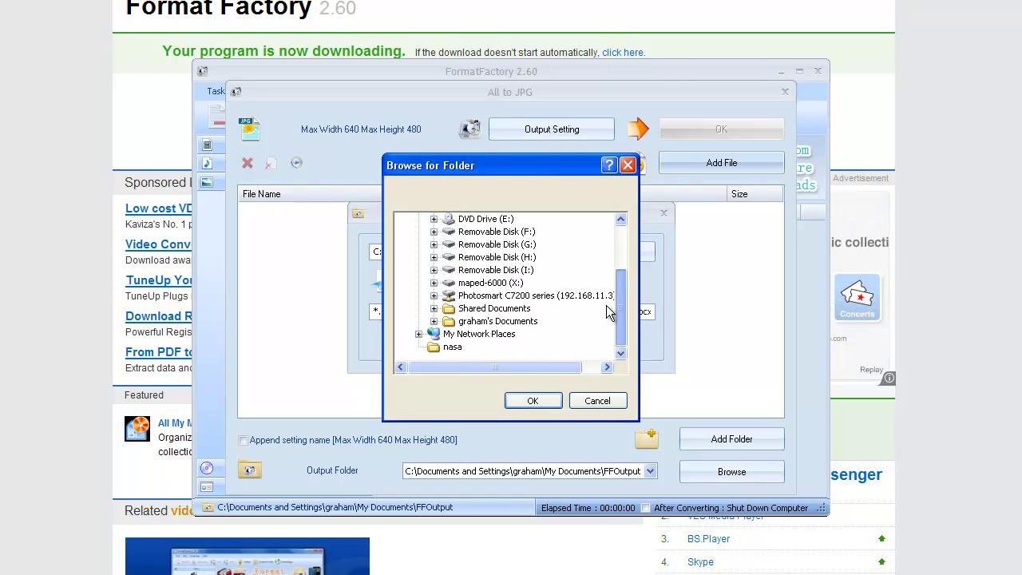
left_click(451, 348)
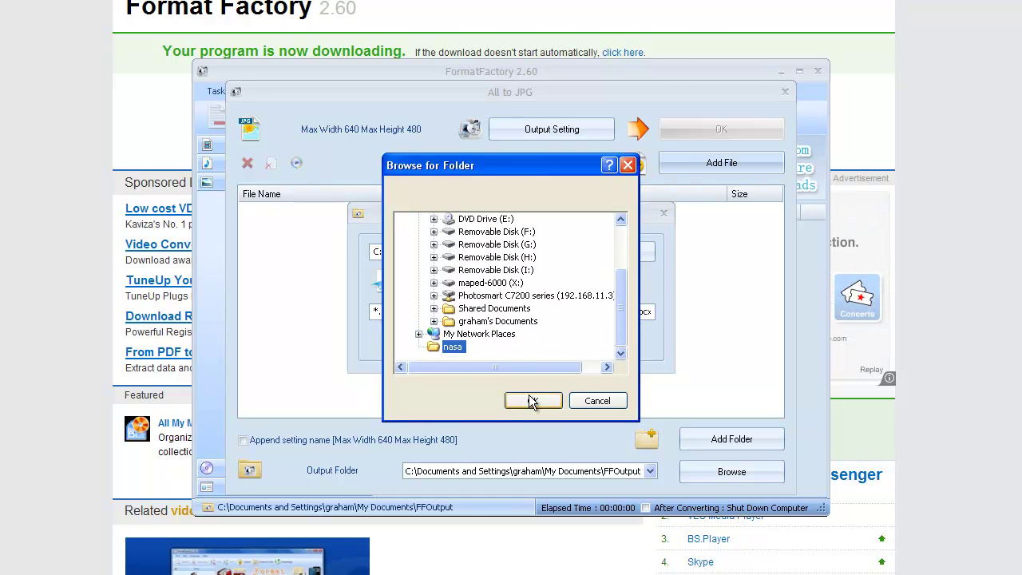
left_click(532, 401)
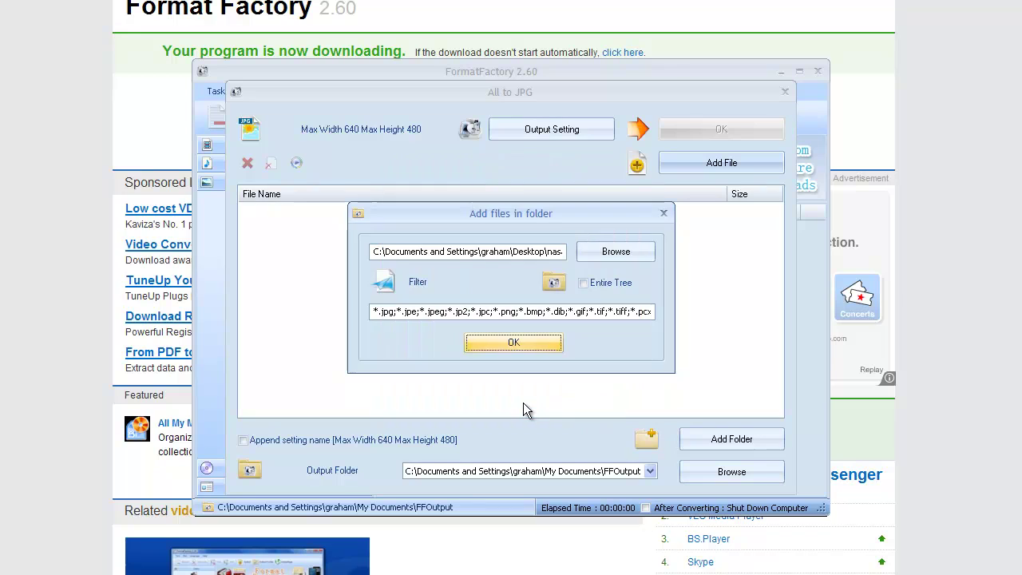
left_click(506, 345)
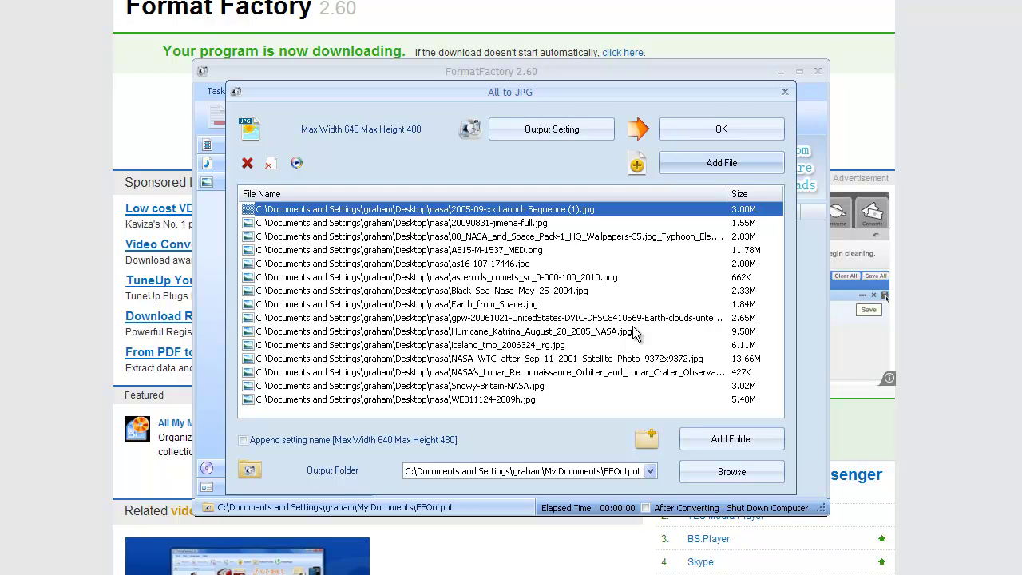
Step: Queue the 15 nasa images as tasks and start the JPG conversion
left_click(702, 129)
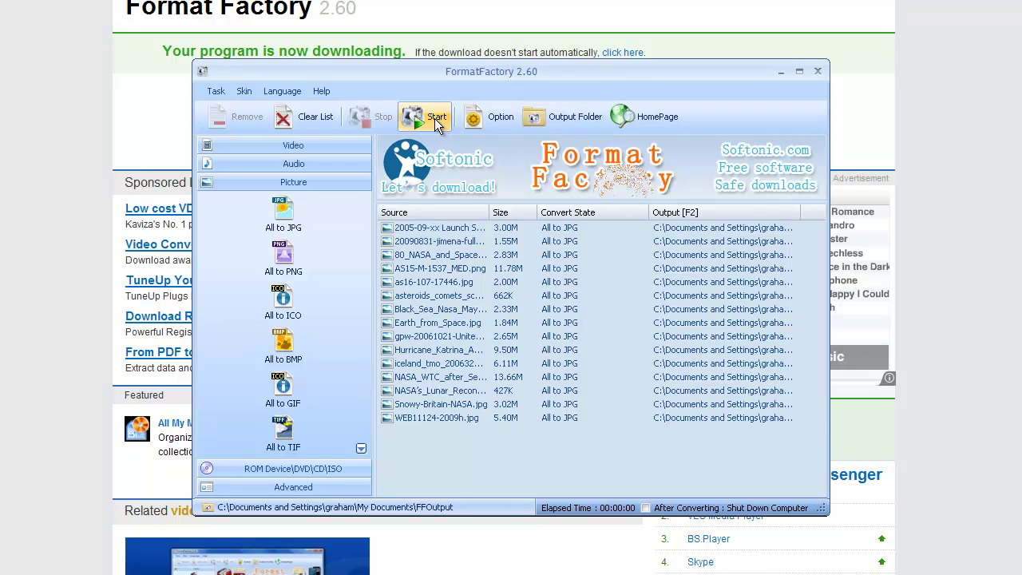
left_click(437, 119)
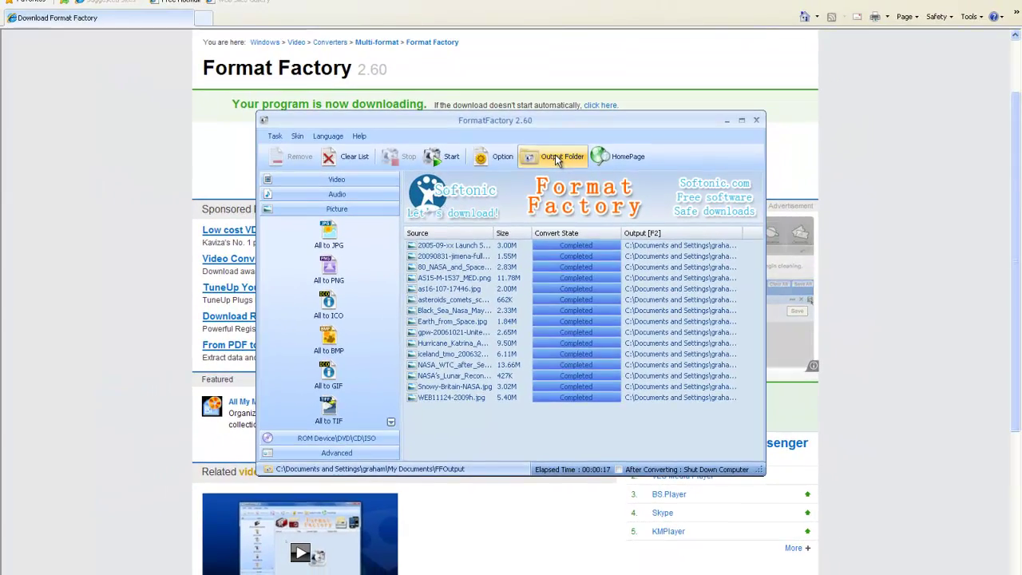
Step: Open the FFOutput folder and arrange it beside Format Factory to show the 15 JPEGs
left_click(560, 151)
left_click_drag(585, 268, 774, 107)
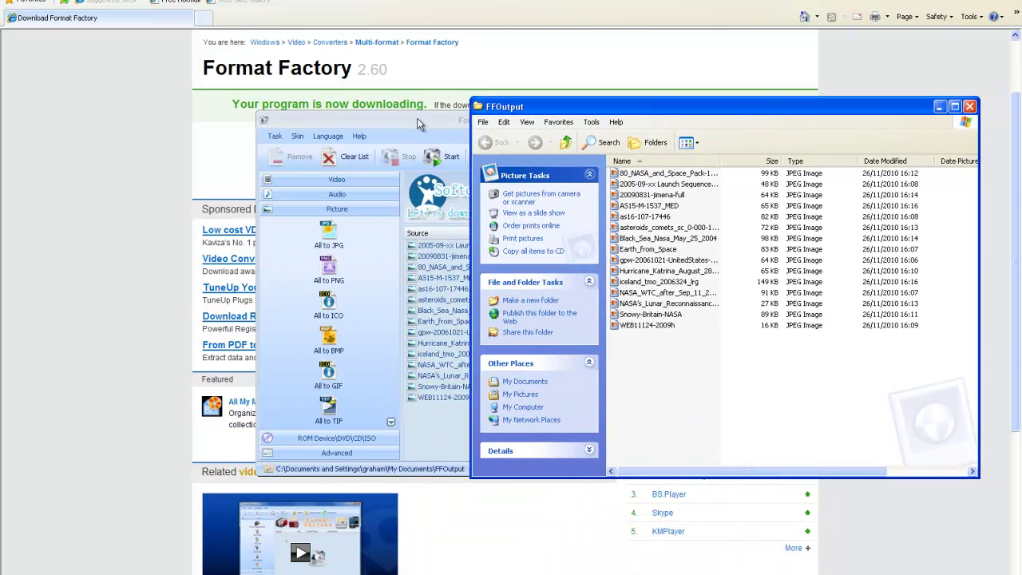
left_click_drag(416, 121, 348, 110)
left_click_drag(492, 108, 420, 106)
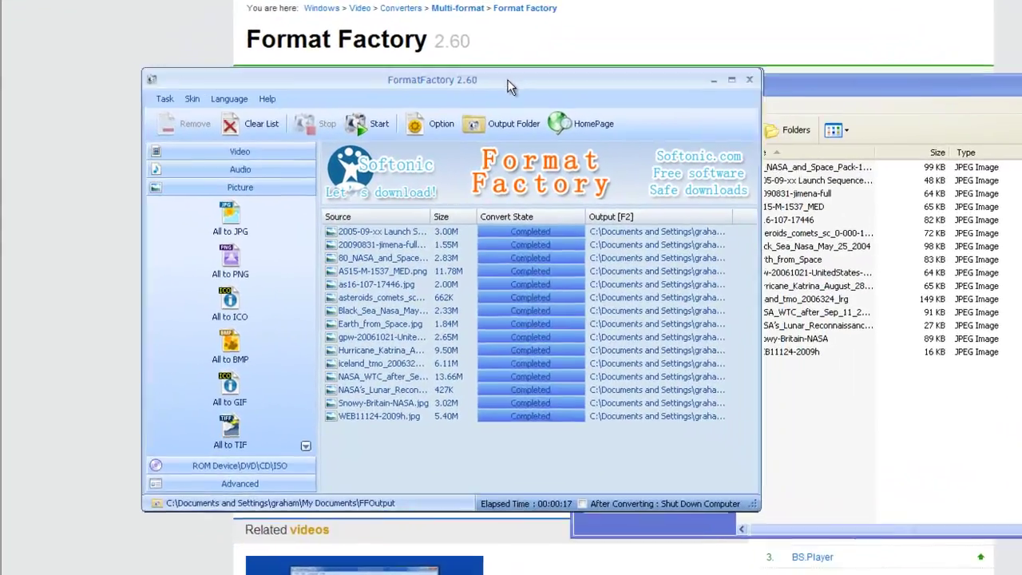
left_click_drag(507, 79, 474, 70)
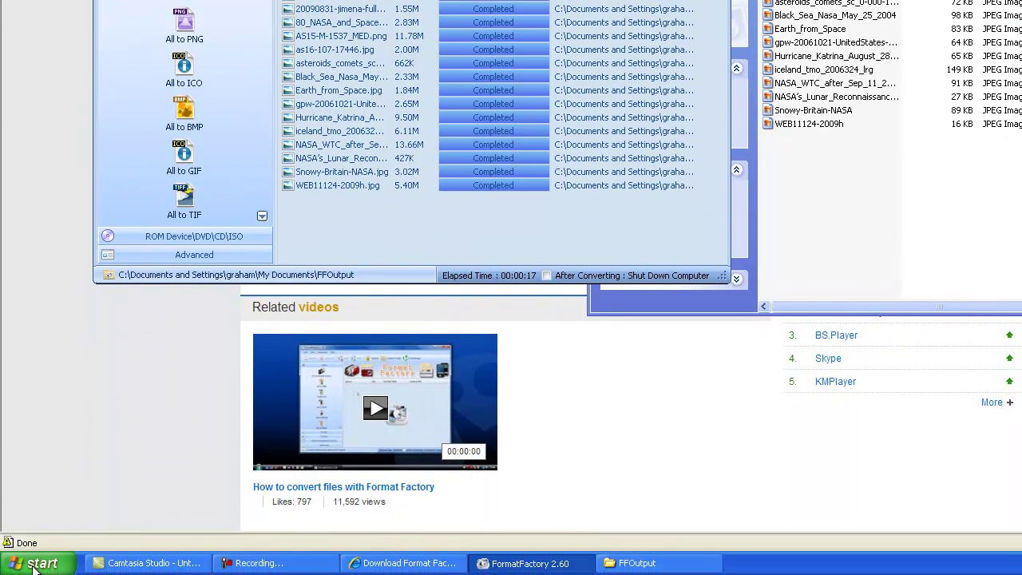
Step: Open the FFOutput folder from My Documents
left_click(34, 564)
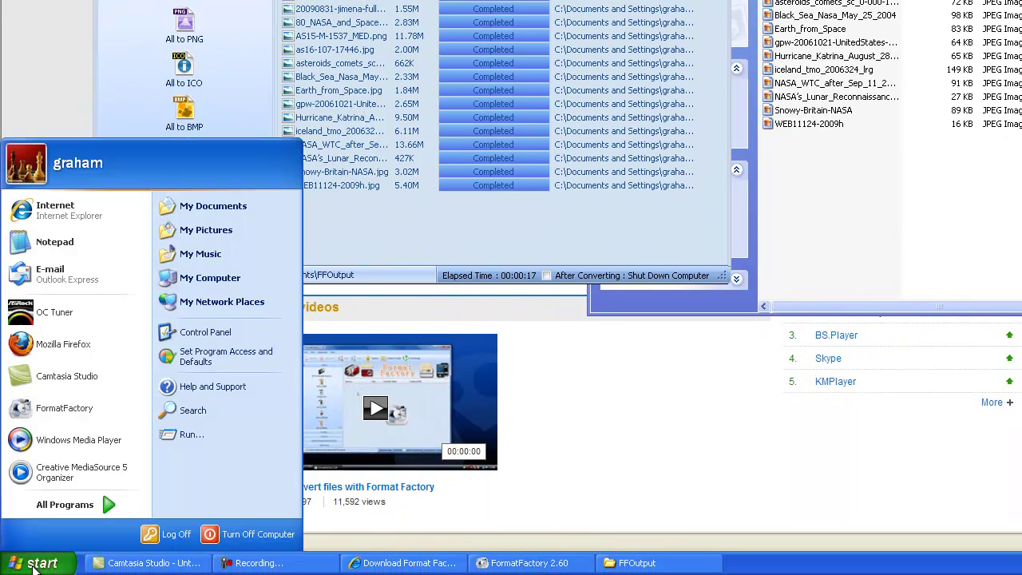
left_click(228, 210)
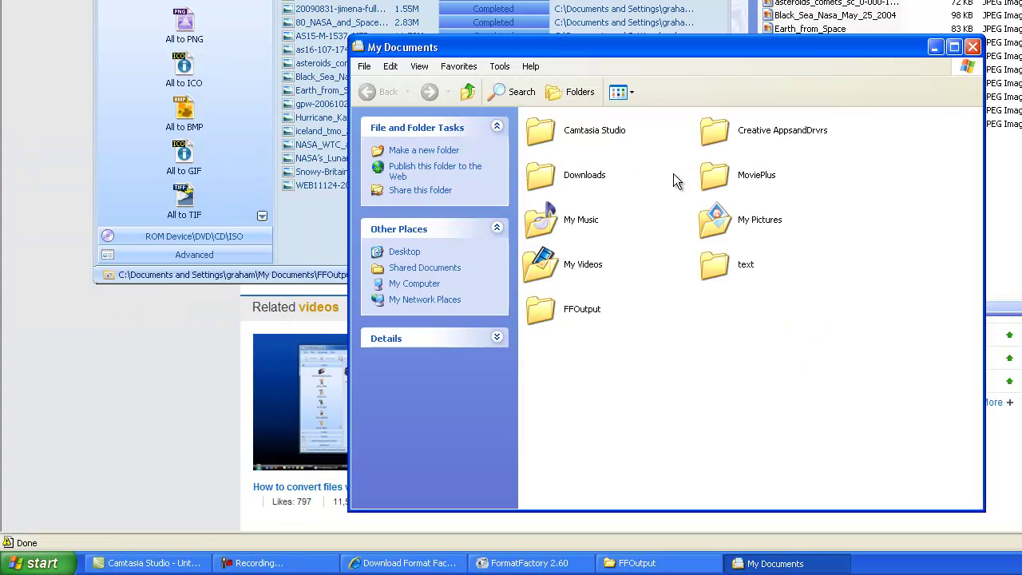
left_click(538, 312)
right_click(547, 313)
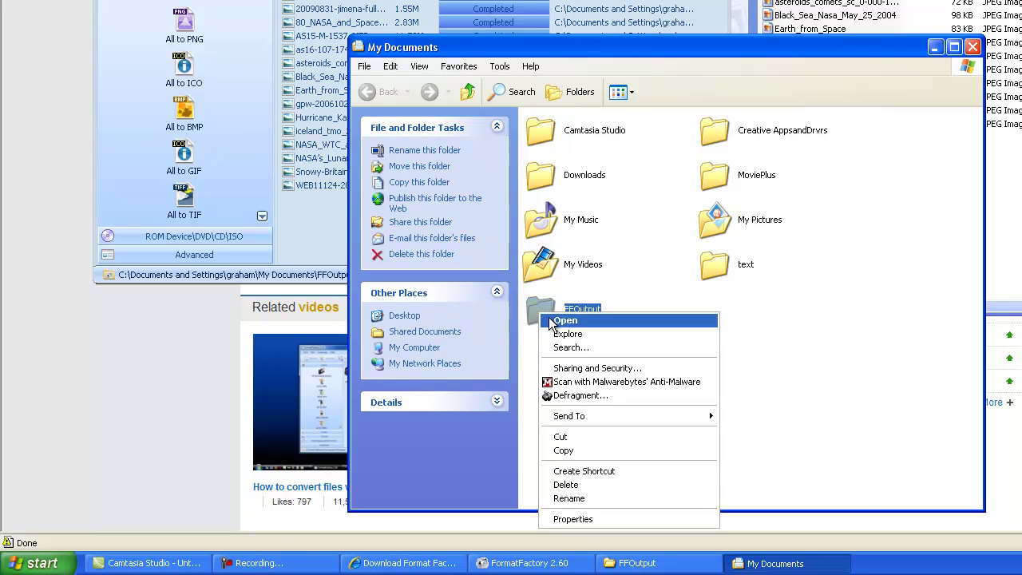
left_click(550, 318)
Step: Move the FFOutput window aside, then close it and Format Factory
left_click_drag(650, 45, 894, 0)
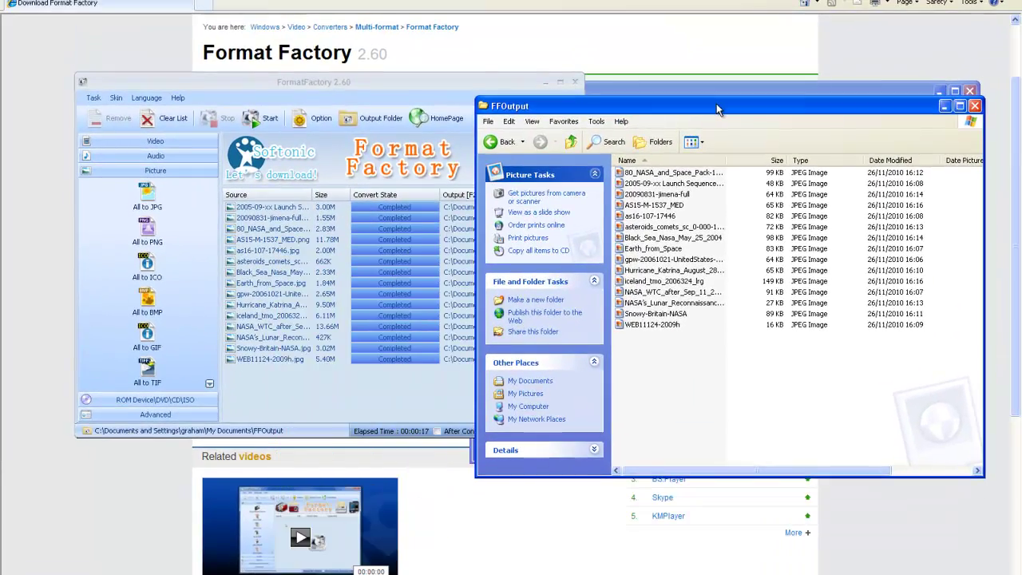
left_click_drag(716, 103, 303, 139)
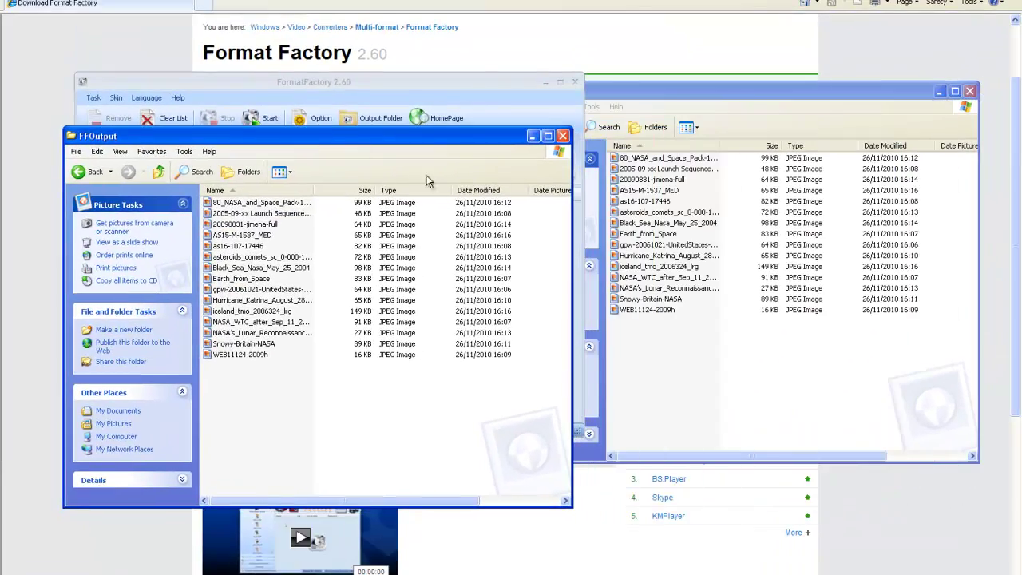
left_click(562, 136)
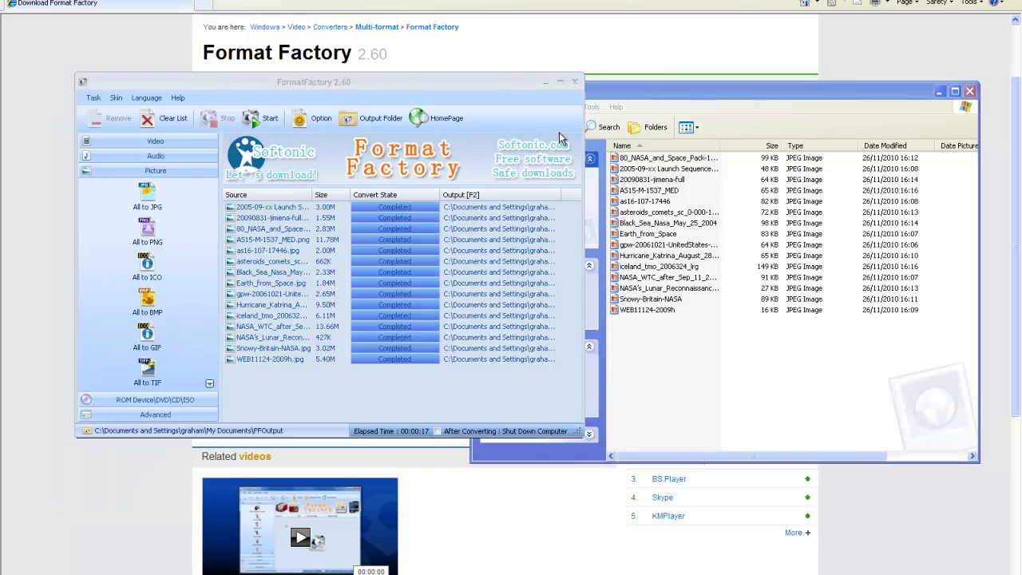
left_click(577, 84)
Step: Close the remaining FFOutput window, leaving only the Softonic Format Factory download page
left_click(970, 94)
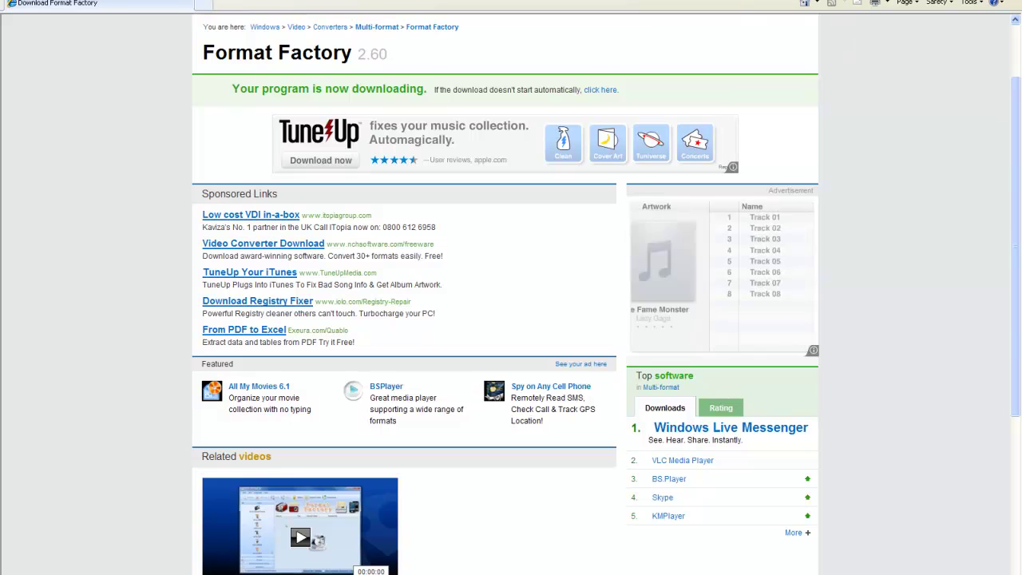